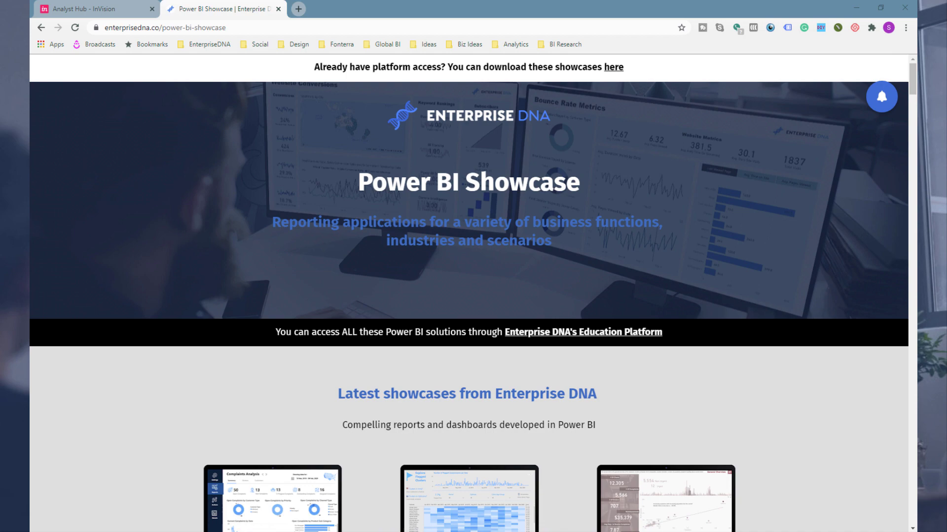
pyautogui.click(298, 9)
pyautogui.write('ww.e')
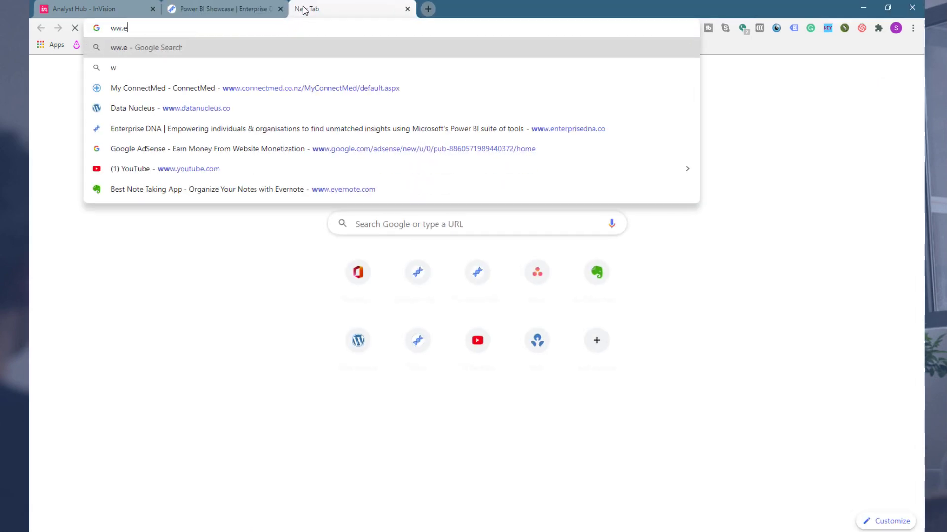
pyautogui.write('n')
pyautogui.press('Return')
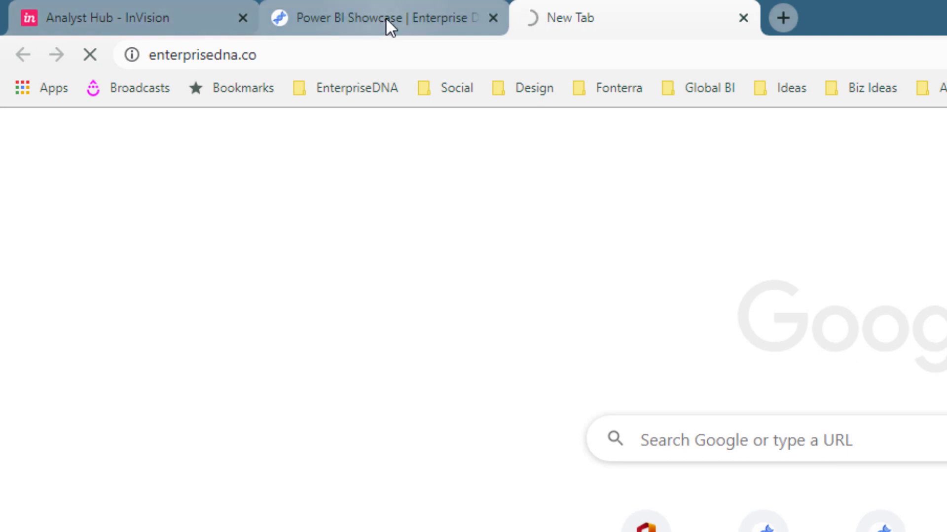
pyautogui.click(238, 10)
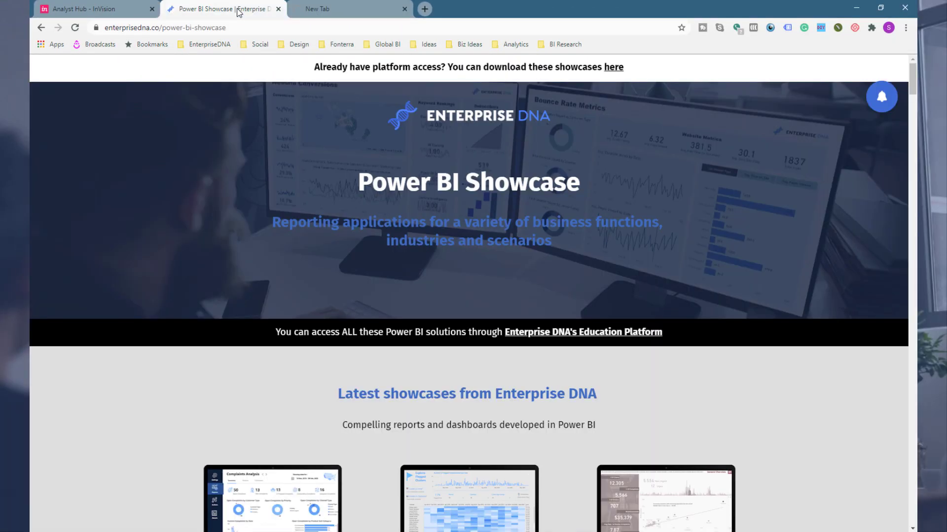
pyautogui.click(353, 6)
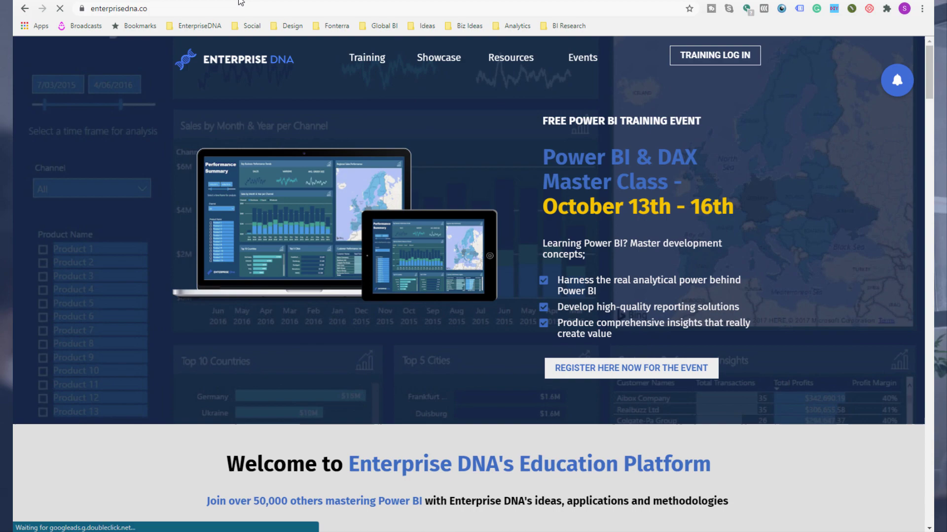
# - Return to the Power BI Showcase tab while the live demo reports load
pyautogui.click(223, 8)
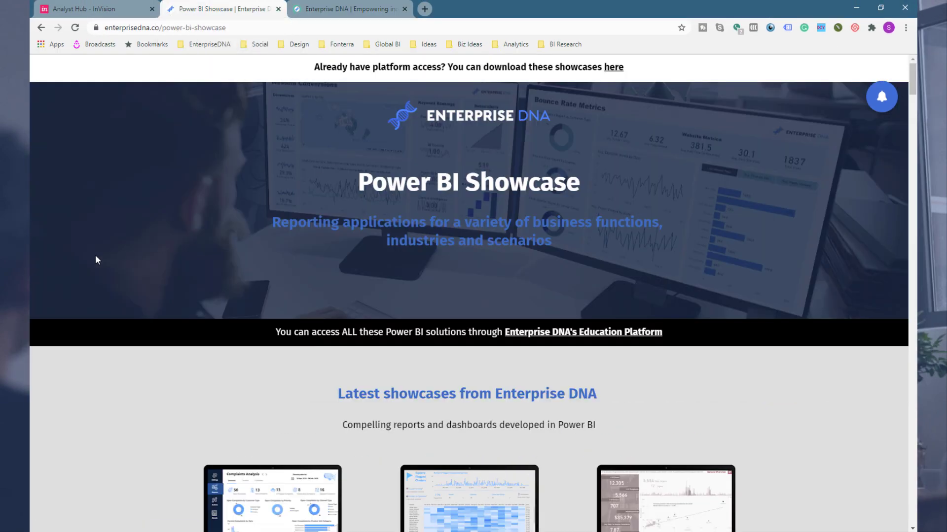
pyautogui.scroll(-3, 96, 259)
pyautogui.scroll(-5, 123, 266)
pyautogui.scroll(5, 92, 244)
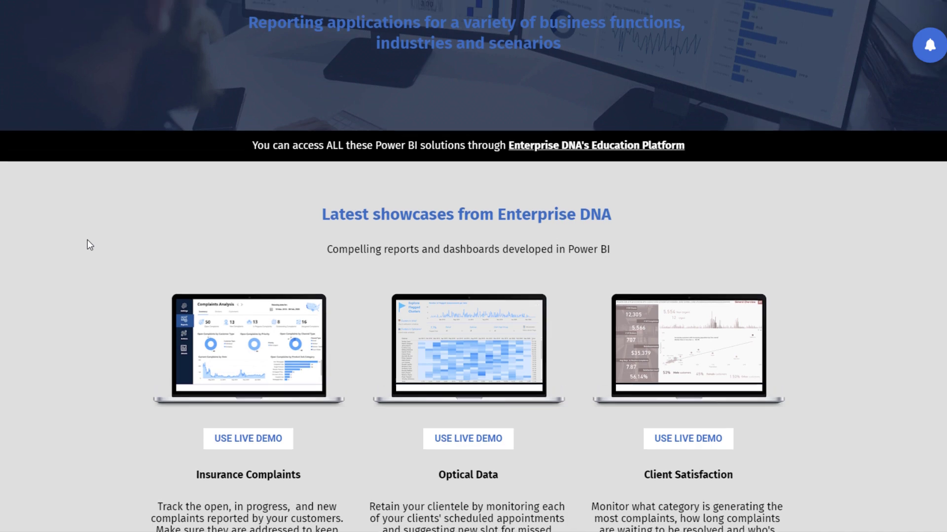
pyautogui.scroll(4, 87, 240)
pyautogui.scroll(-1, 88, 240)
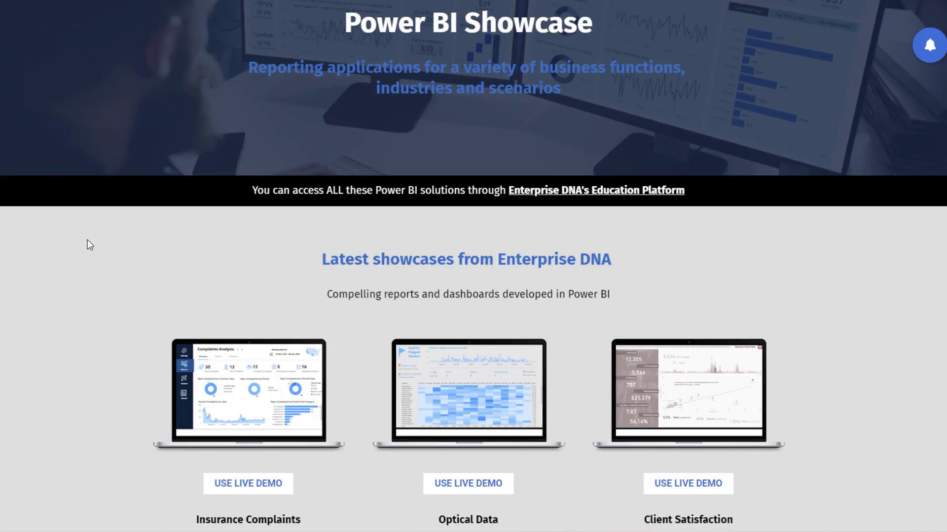
pyautogui.scroll(-3, 87, 240)
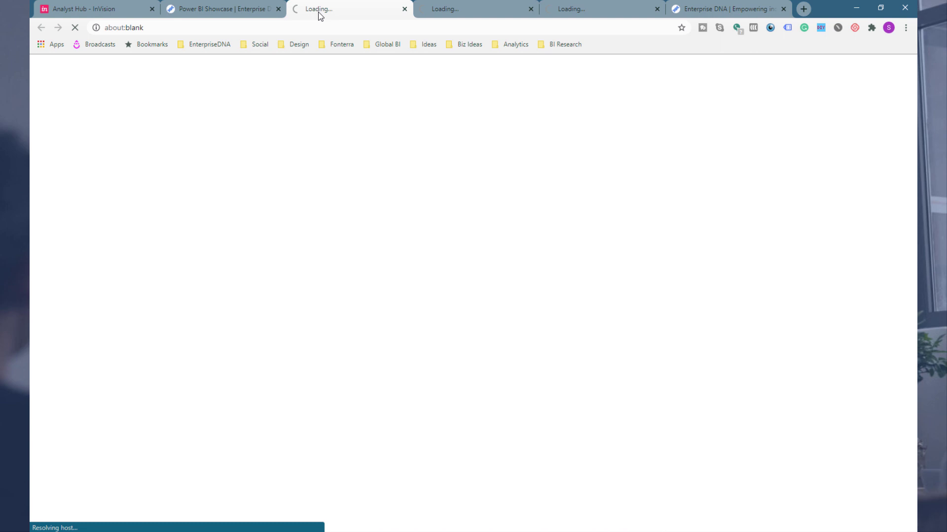
# - Switch back to the Power BI Showcase tab again
pyautogui.click(220, 9)
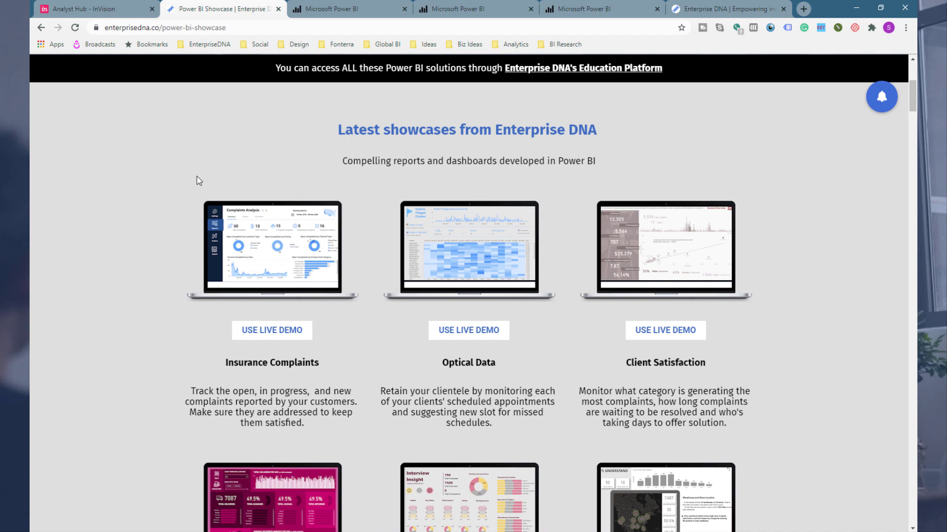
pyautogui.scroll(3, 197, 176)
pyautogui.scroll(2, 197, 176)
pyautogui.scroll(-2, 197, 177)
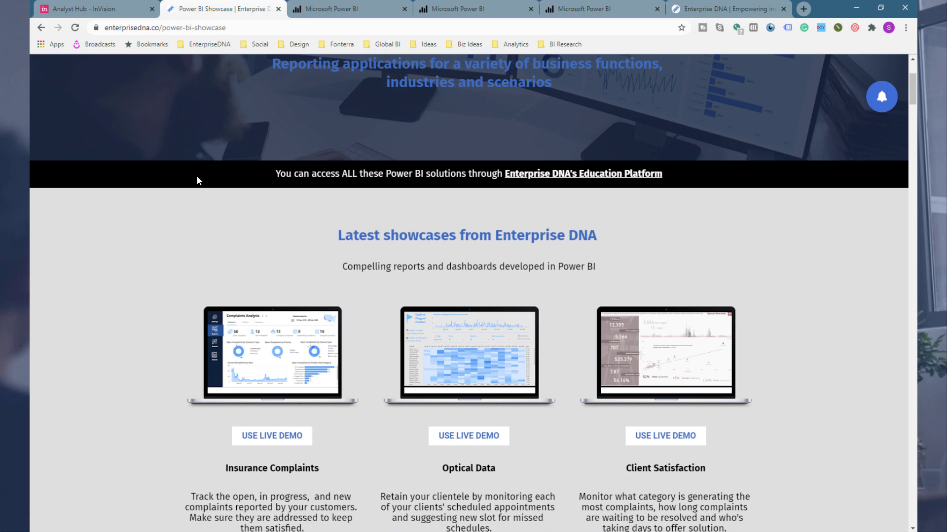
pyautogui.scroll(5, 170, 273)
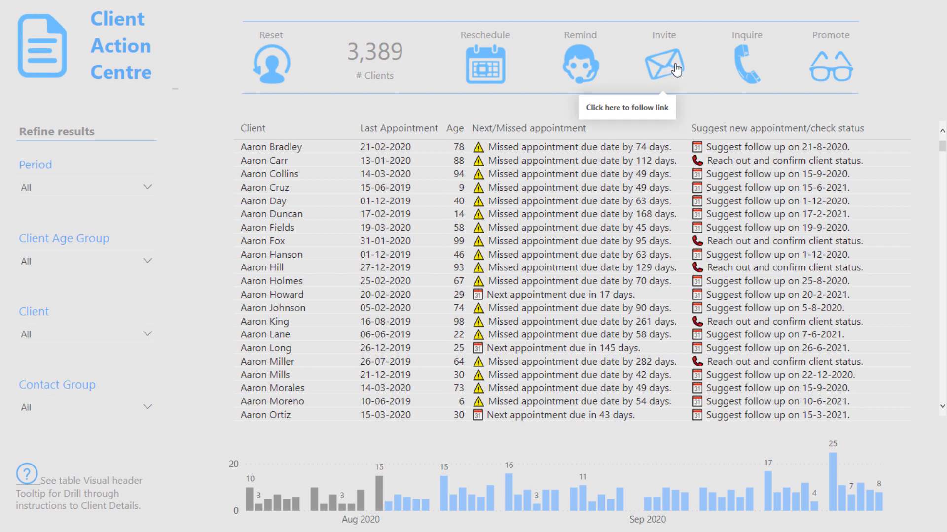
# - Filter clients to the Upcoming 0-30 days contact group and drill through one client's row to Client Details
pyautogui.click(581, 69)
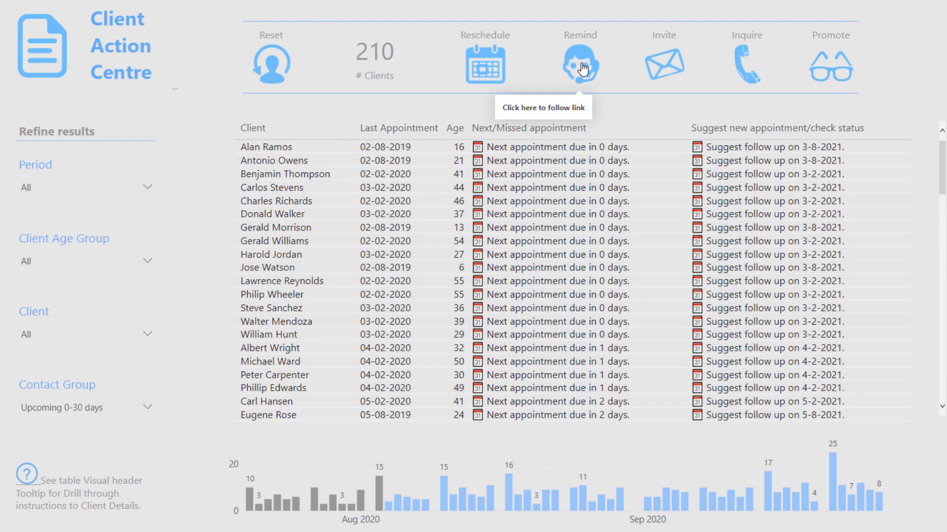
pyautogui.click(307, 240)
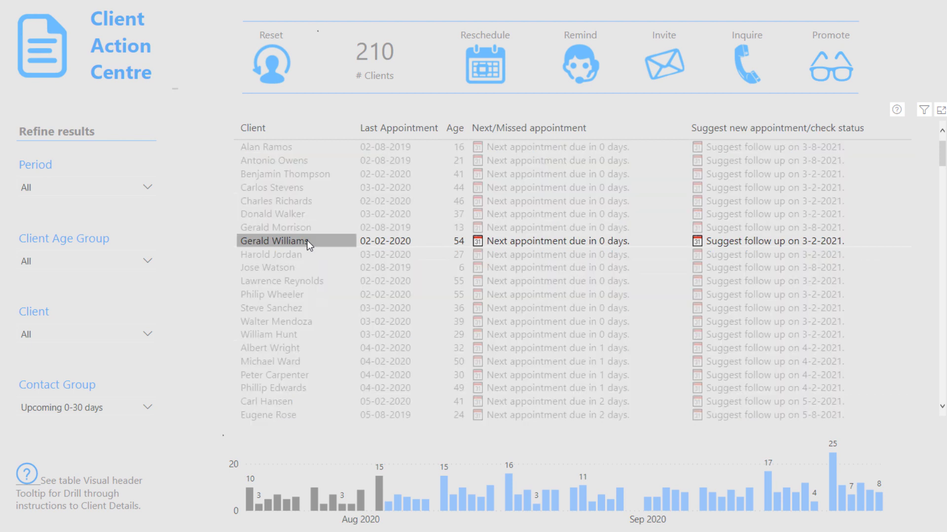
pyautogui.rightClick(306, 240)
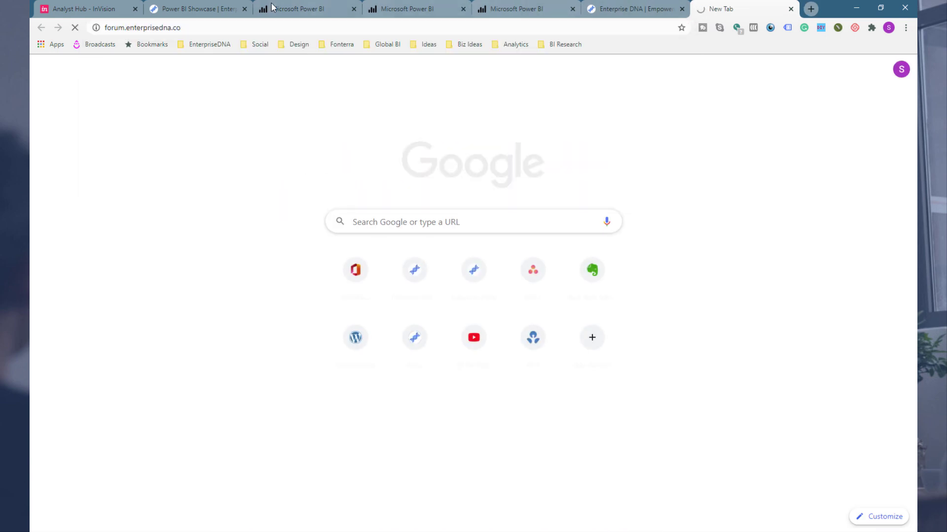
# - Switch to the fourth tab showing the 2020 Pre-Audit Report live demo
pyautogui.click(410, 10)
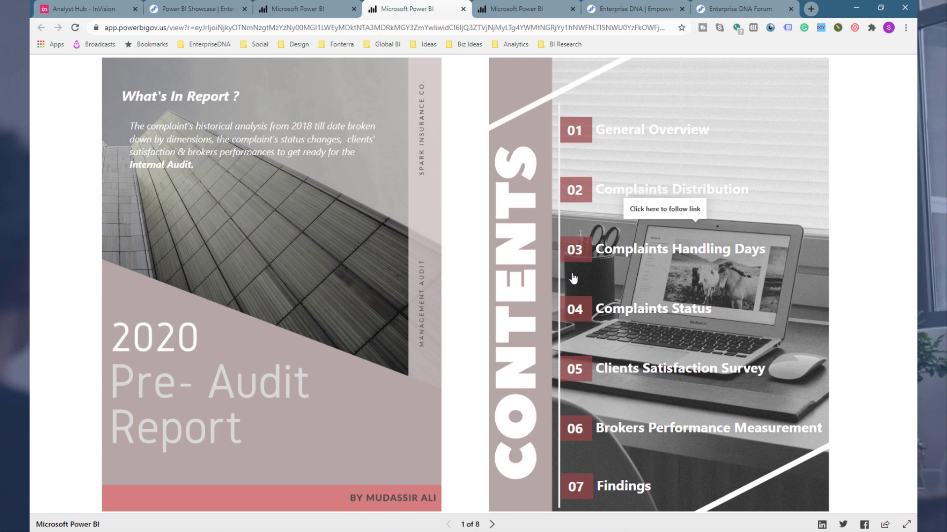
# - On Complaints Status, filter Region to South, clear the filter, then page on to Clients Satisfaction Survey
pyautogui.click(492, 525)
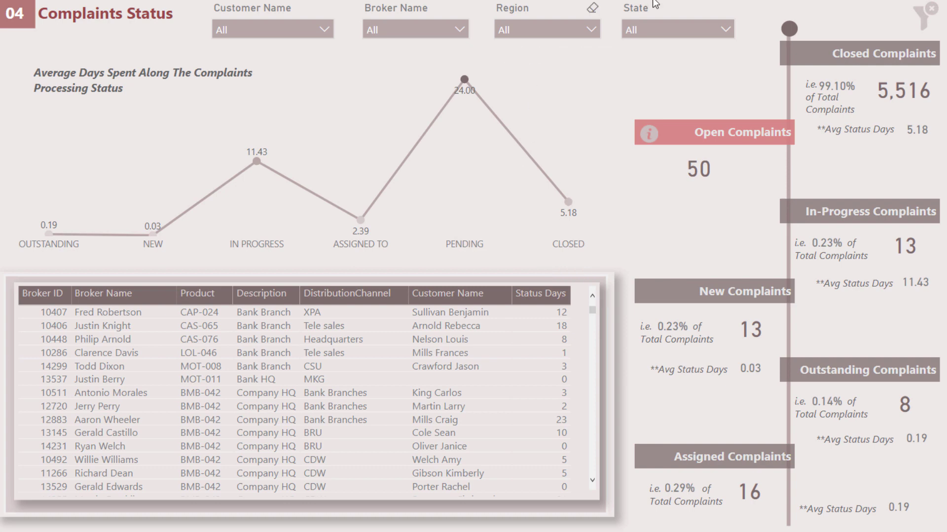
pyautogui.click(590, 32)
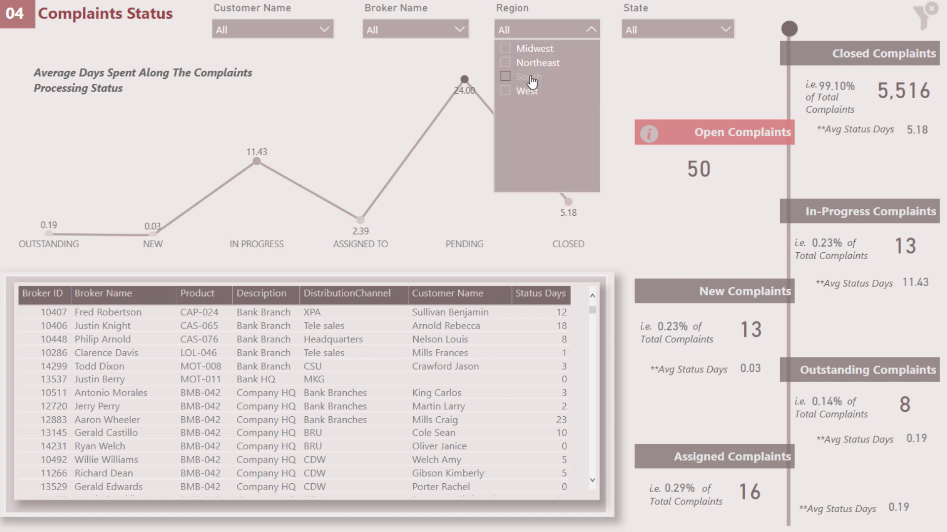
pyautogui.click(506, 76)
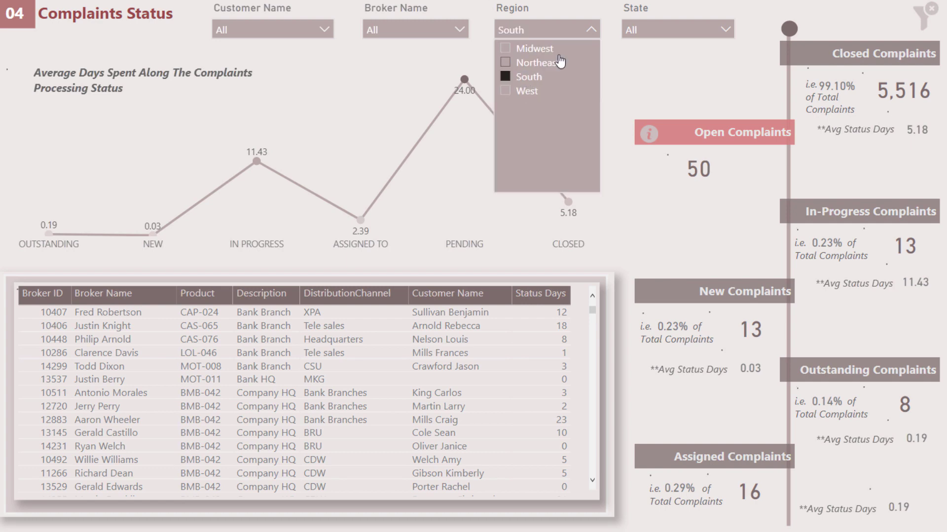
pyautogui.click(590, 32)
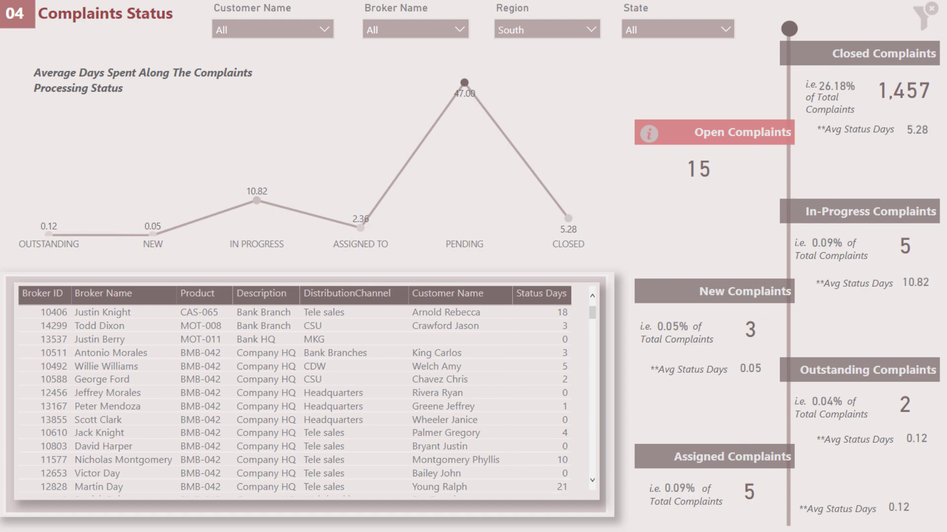
pyautogui.click(925, 17)
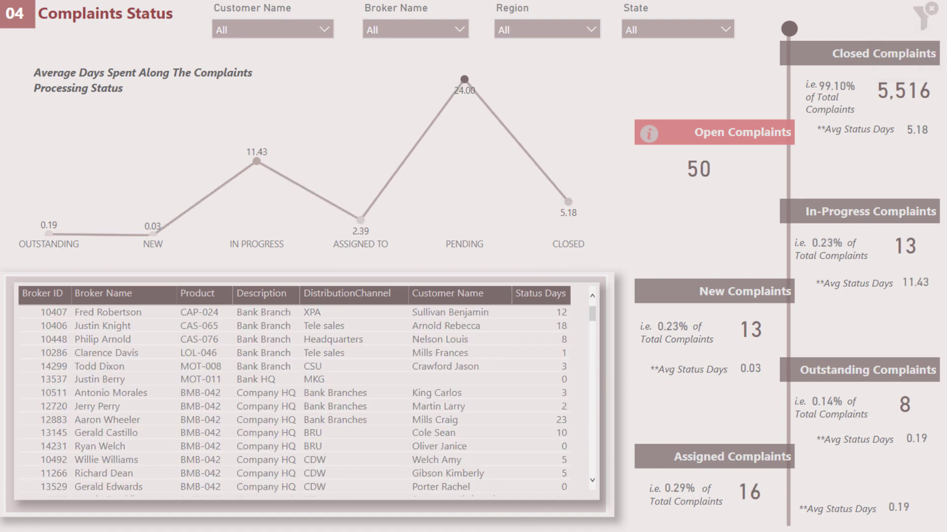
pyautogui.press('pagedown')
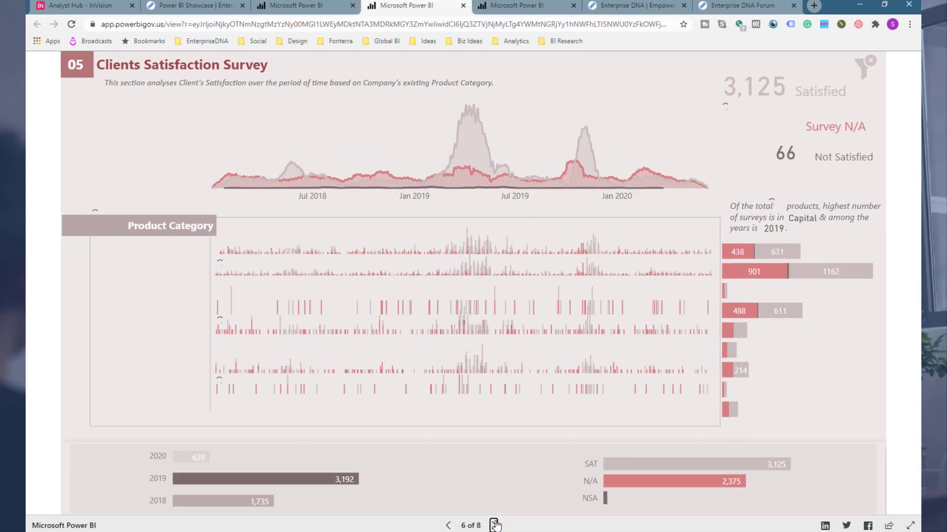
# - Advance the Pre-Audit Report to its Brokers Performance Measurement page
pyautogui.click(495, 525)
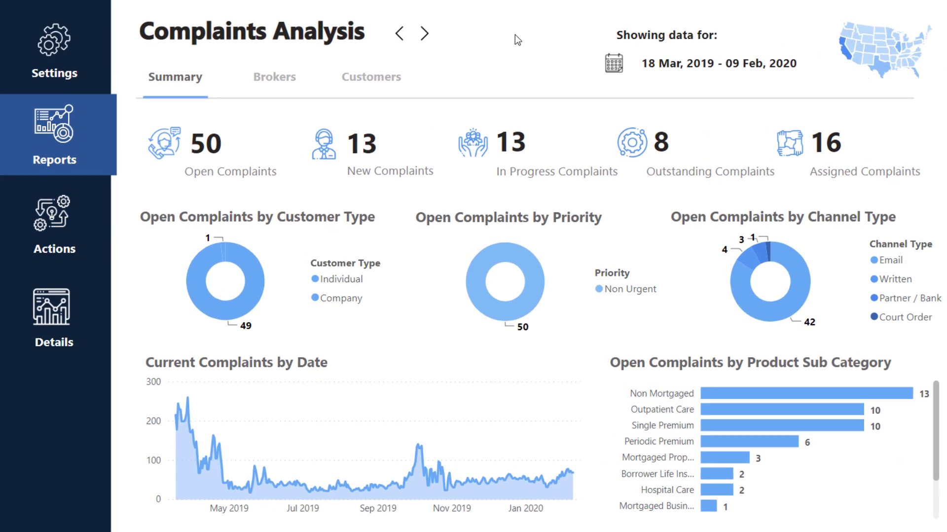
# - View the Brokers, Customers and Actions pages of Complaints Analysis, ending back on the Brokers table
pyautogui.click(277, 84)
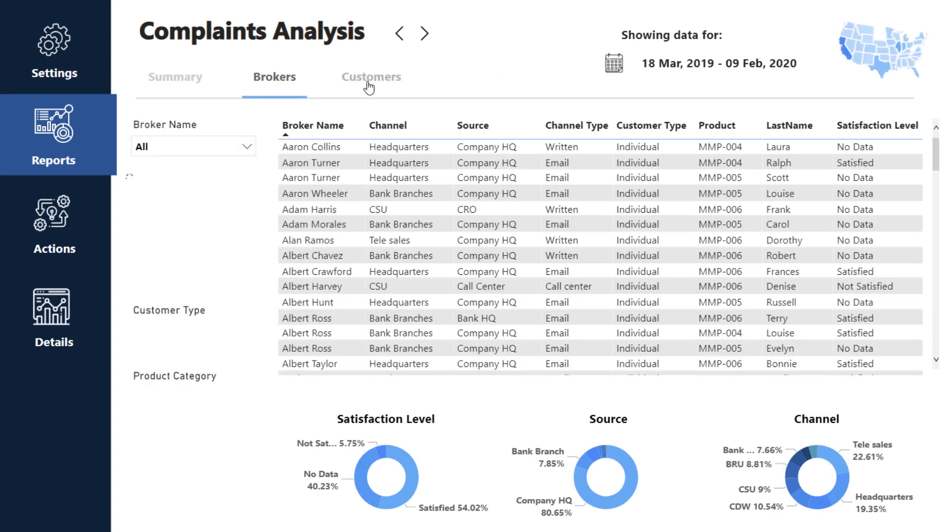
pyautogui.click(369, 85)
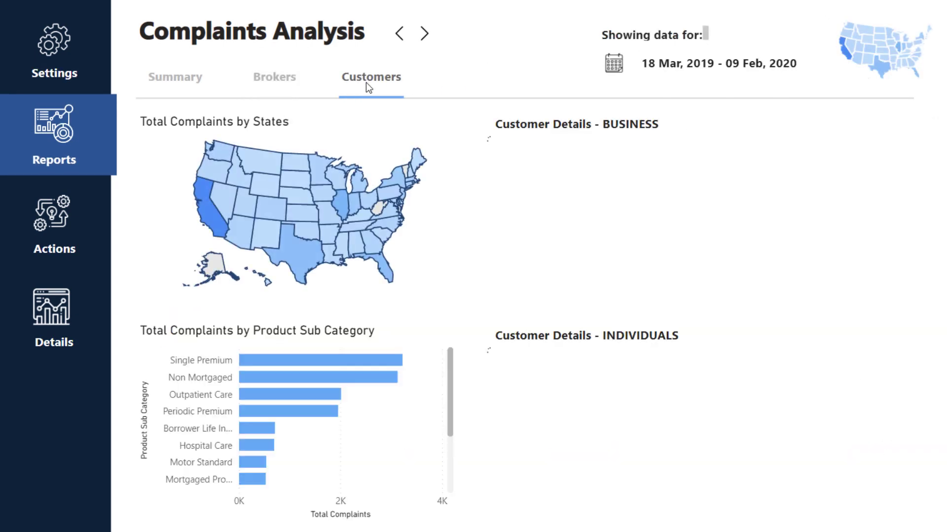
pyautogui.click(54, 223)
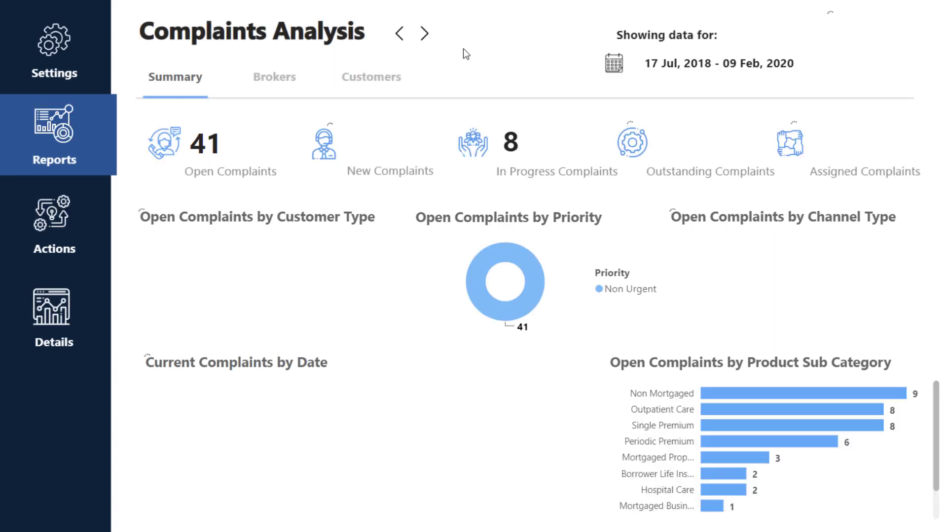
pyautogui.click(266, 80)
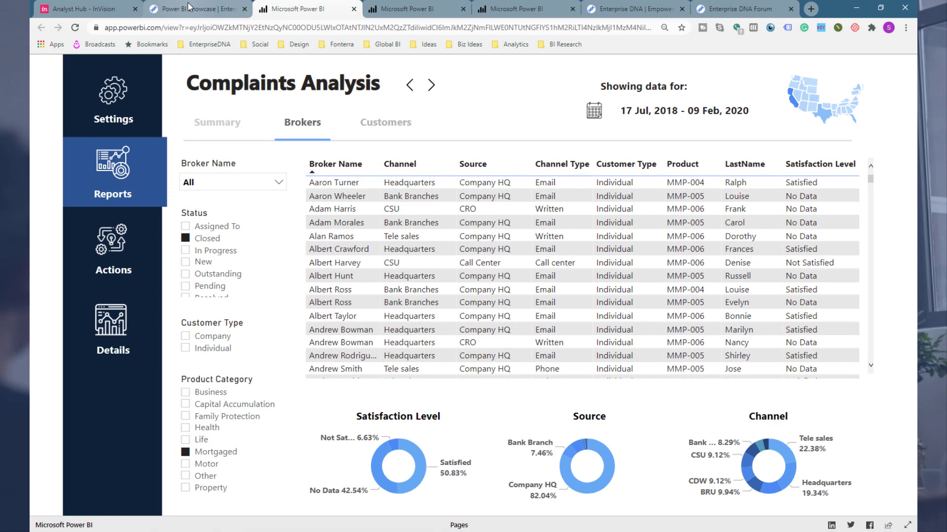
# - Switch from the report back to the Power BI Showcase browser tab
pyautogui.click(189, 9)
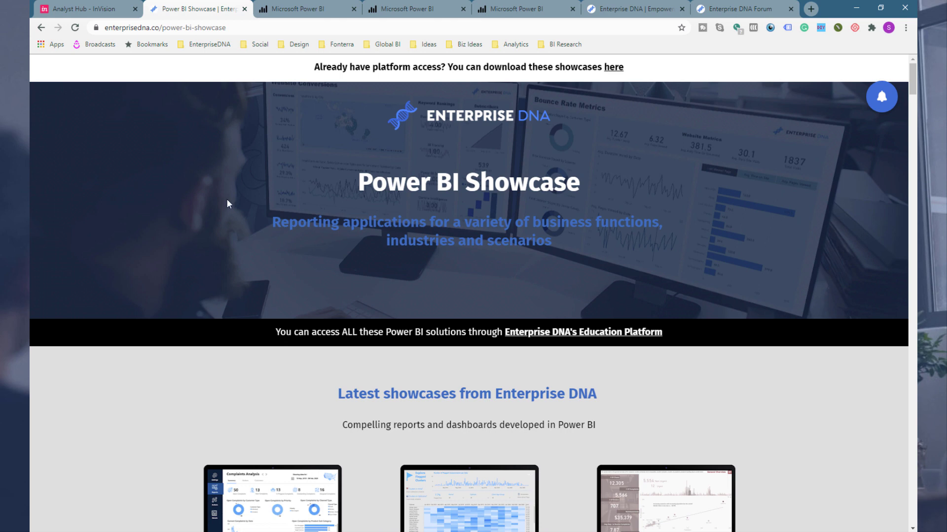
# - Open the Education Platform link in a new tab and return to the Power BI Showcase tab
pyautogui.rightClick(588, 337)
pyautogui.click(633, 344)
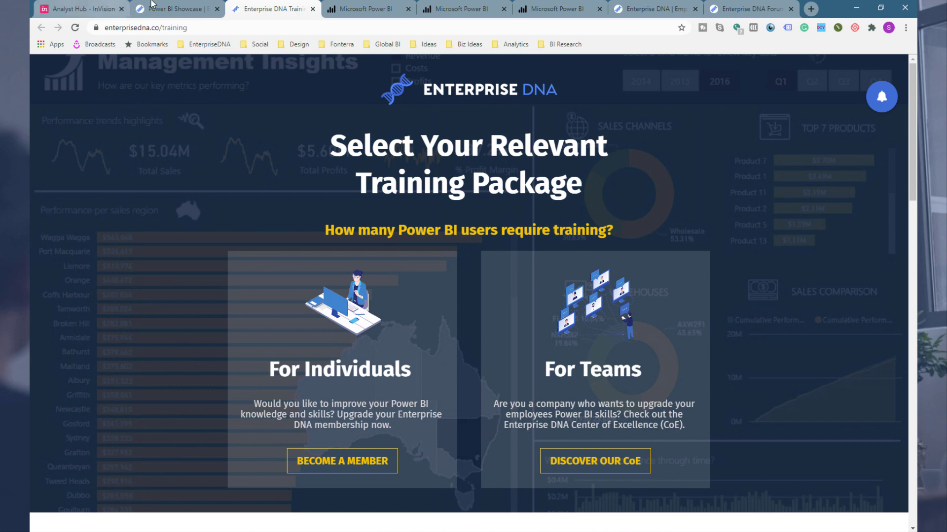
pyautogui.click(180, 9)
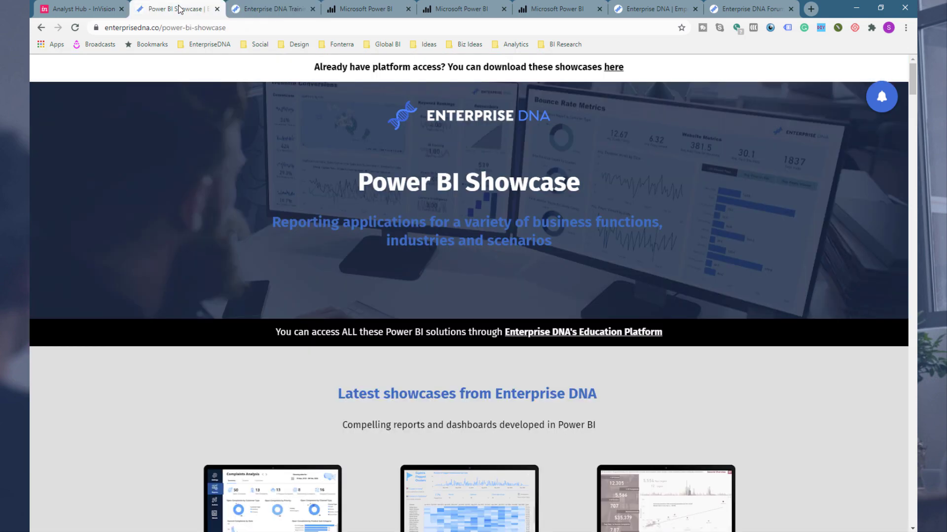
pyautogui.scroll(-3, 174, 358)
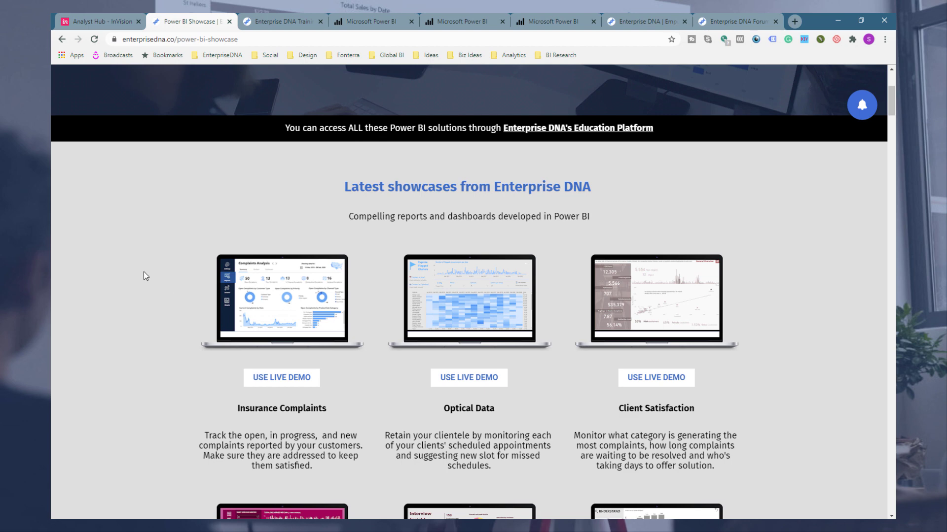
pyautogui.scroll(-3, 143, 271)
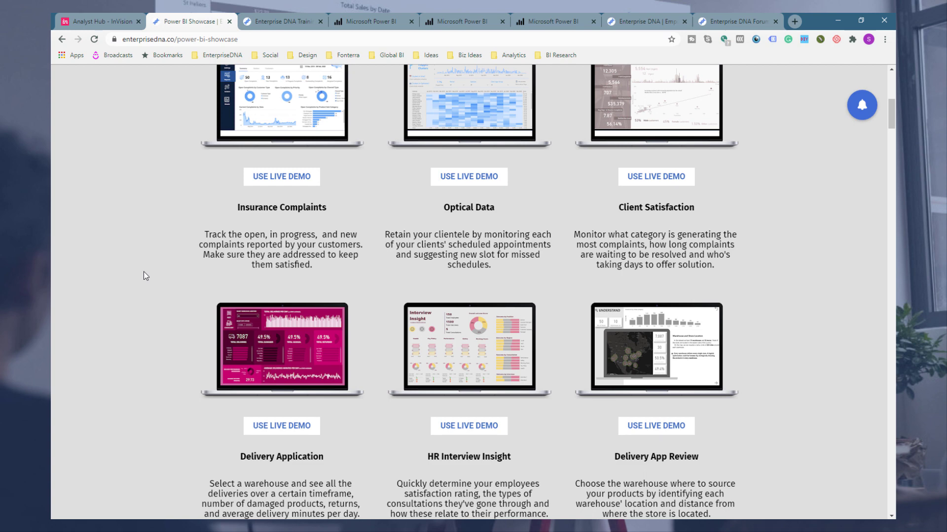
pyautogui.scroll(5, 136, 226)
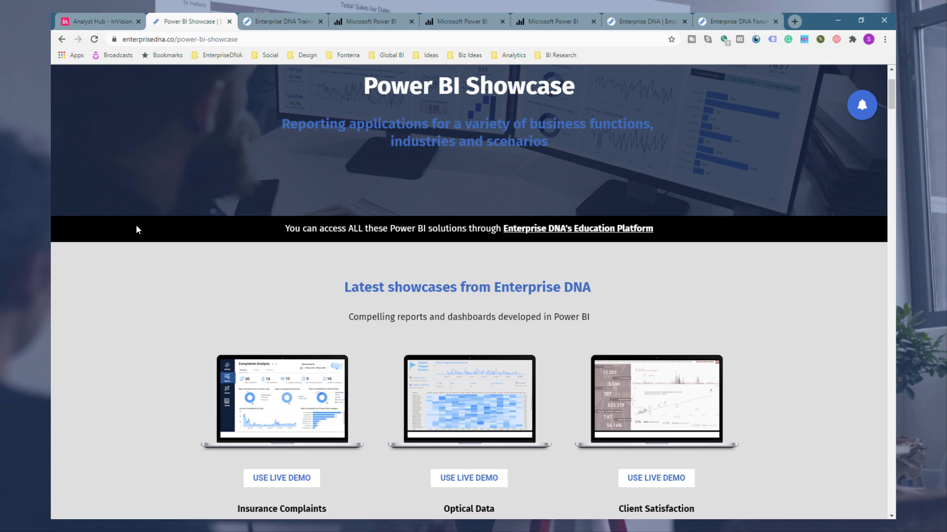